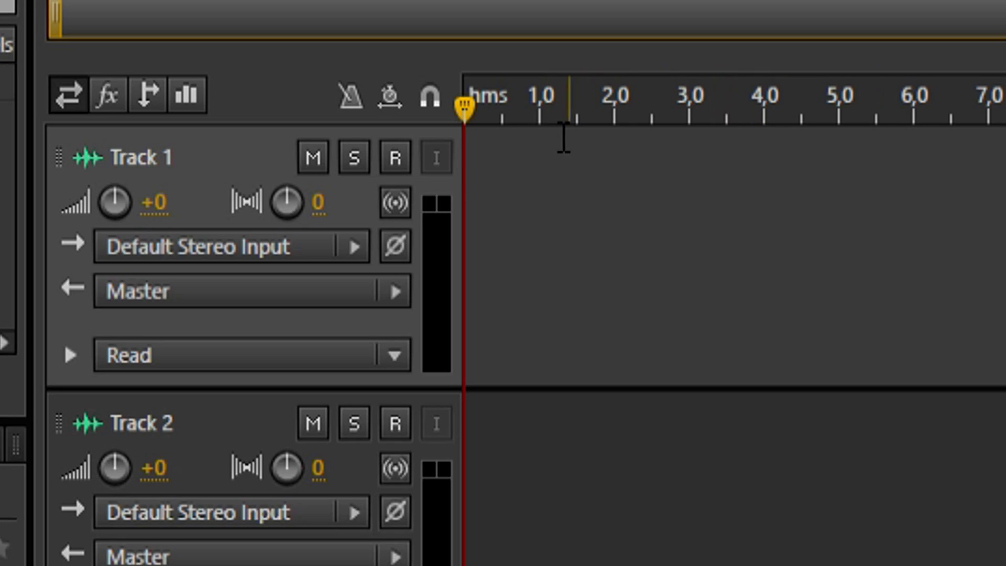
Step: Arm Track 1 and record a roughly 13-second voice clip onto it
{"action": "left_click", "coordinate": [344, 102]}
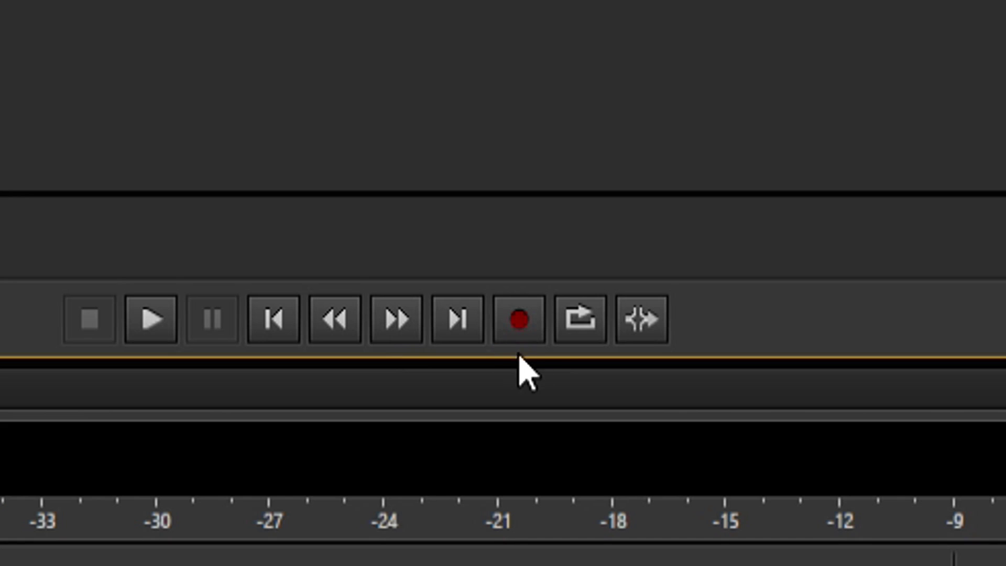
{"action": "left_click", "coordinate": [634, 498]}
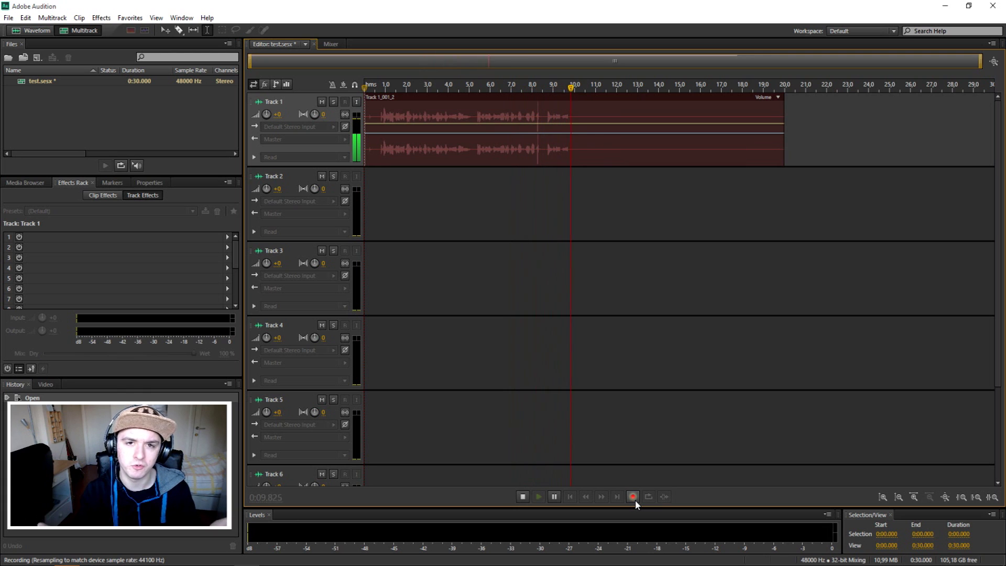
{"action": "key", "text": "space"}
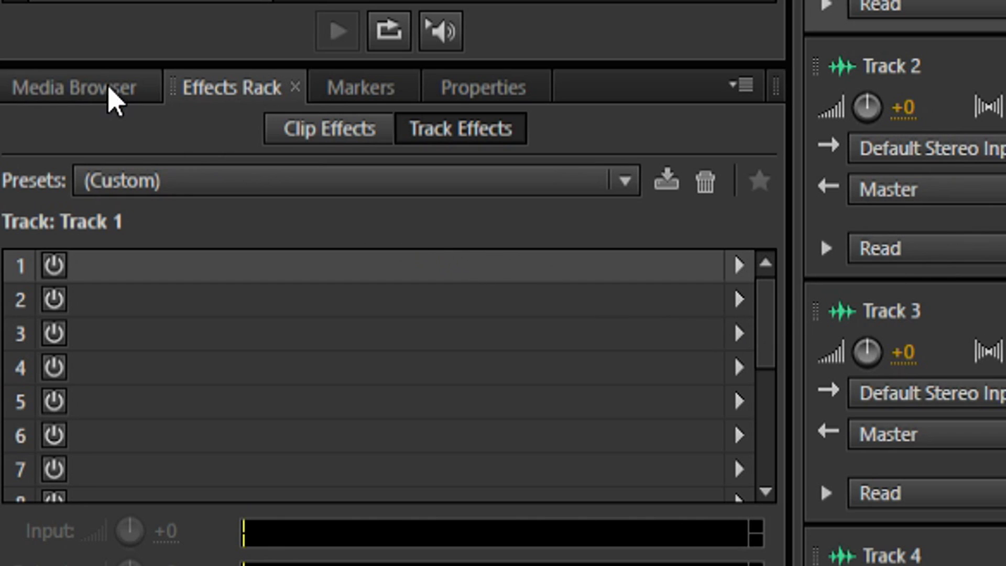
Step: Put Convolution Reverb in slot 1 of Track 1's track effects rack
{"action": "left_click", "coordinate": [42, 183]}
{"action": "left_click", "coordinate": [188, 90]}
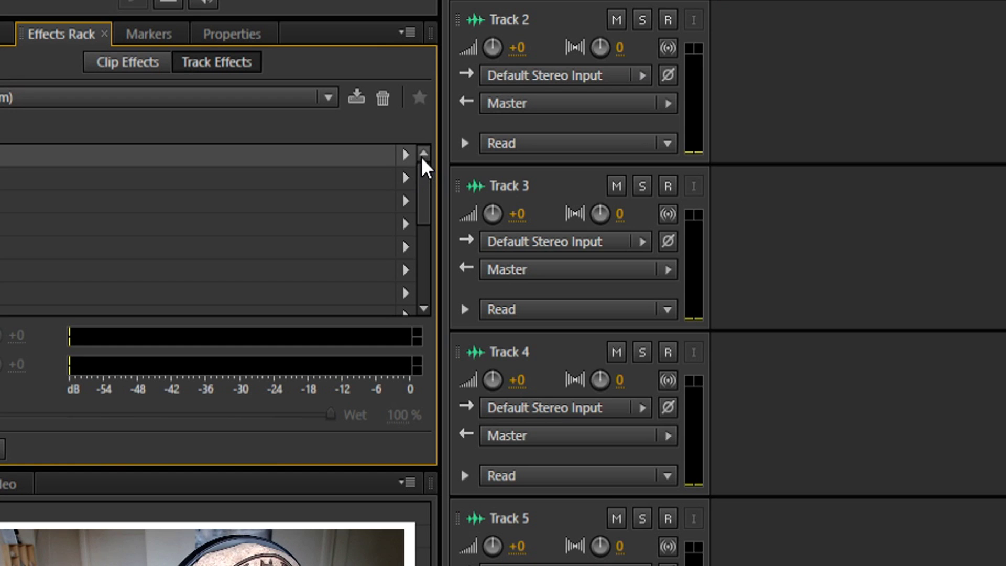
{"action": "left_click", "coordinate": [408, 155]}
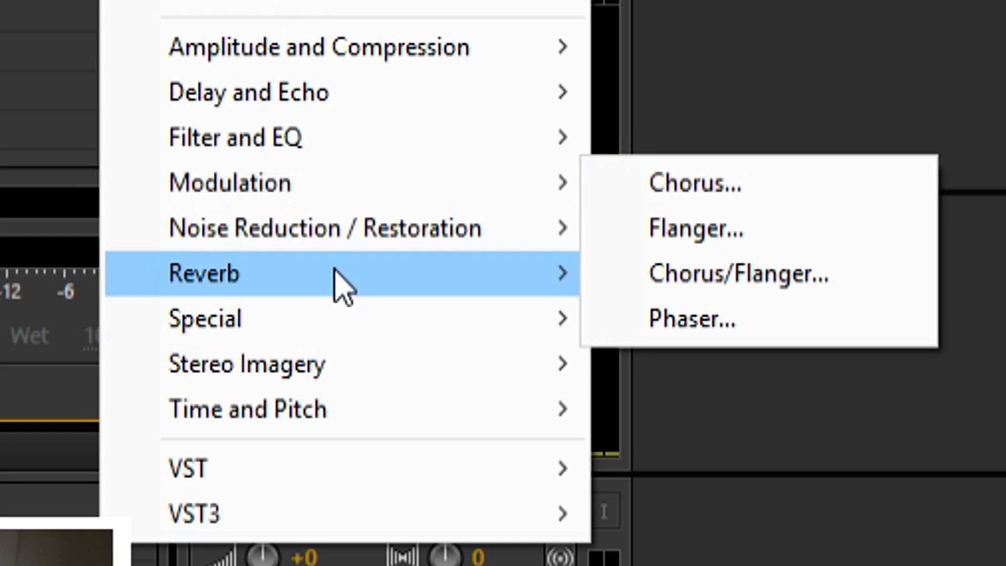
{"action": "mouse_move", "coordinate": [253, 325]}
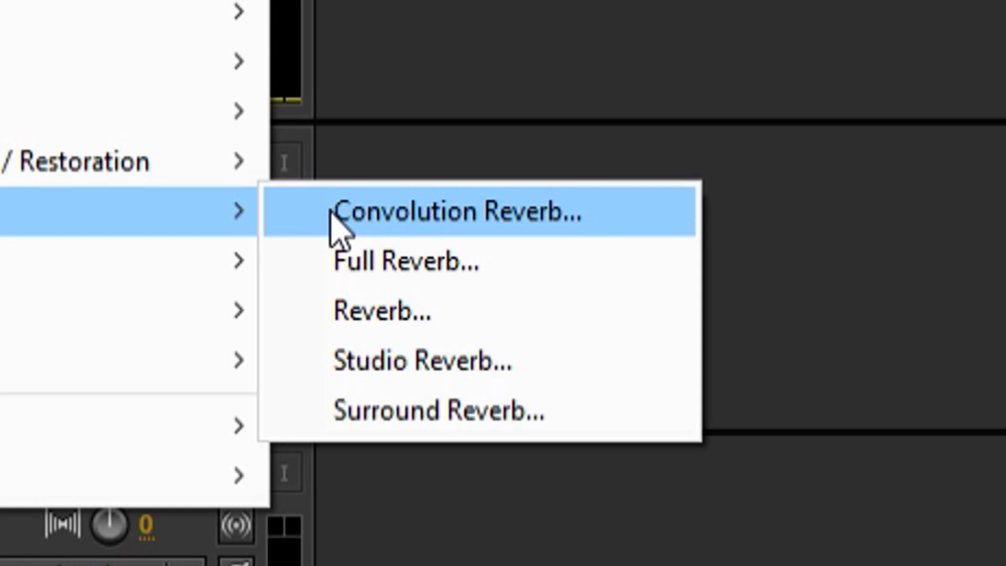
{"action": "left_click", "coordinate": [652, 275]}
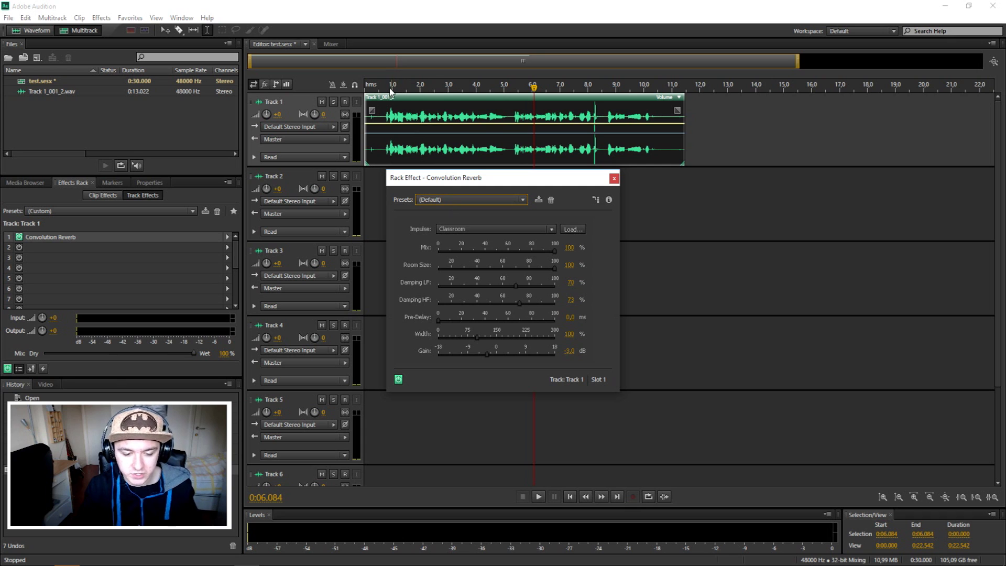
Step: Play the voice clip from near its start, then load the Distant Source reverb preset
{"action": "left_click", "coordinate": [384, 87]}
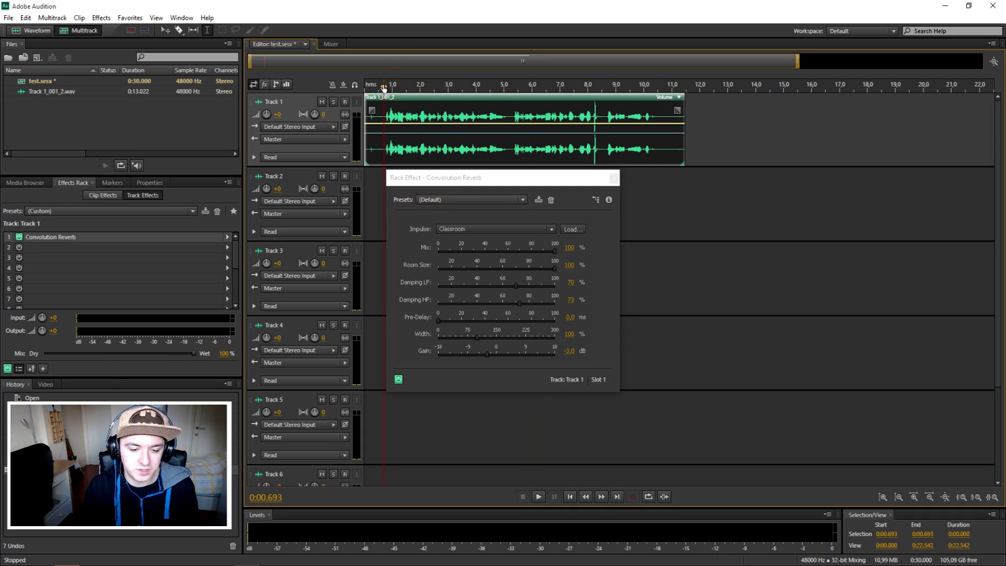
{"action": "key", "text": "space"}
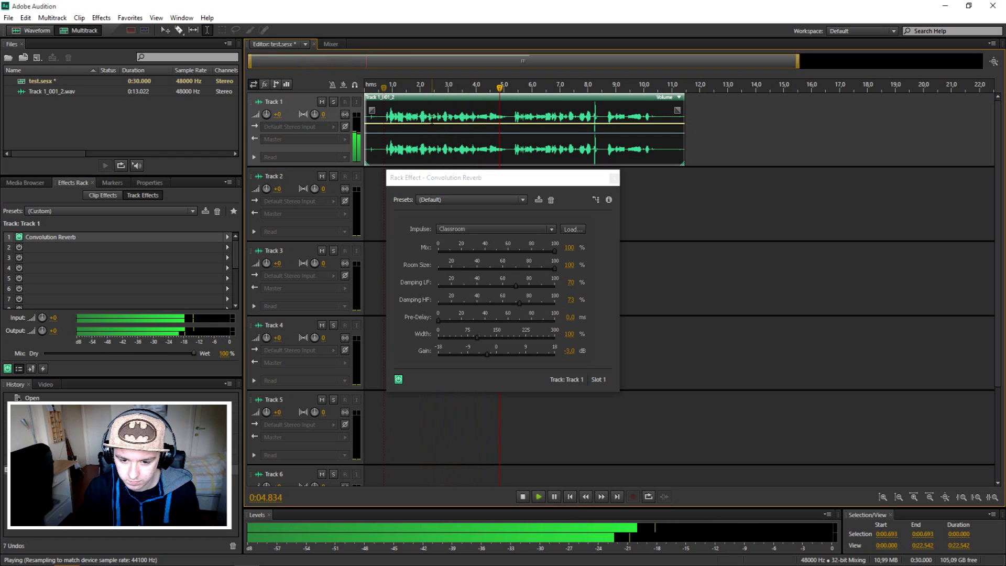
{"action": "key", "text": "space"}
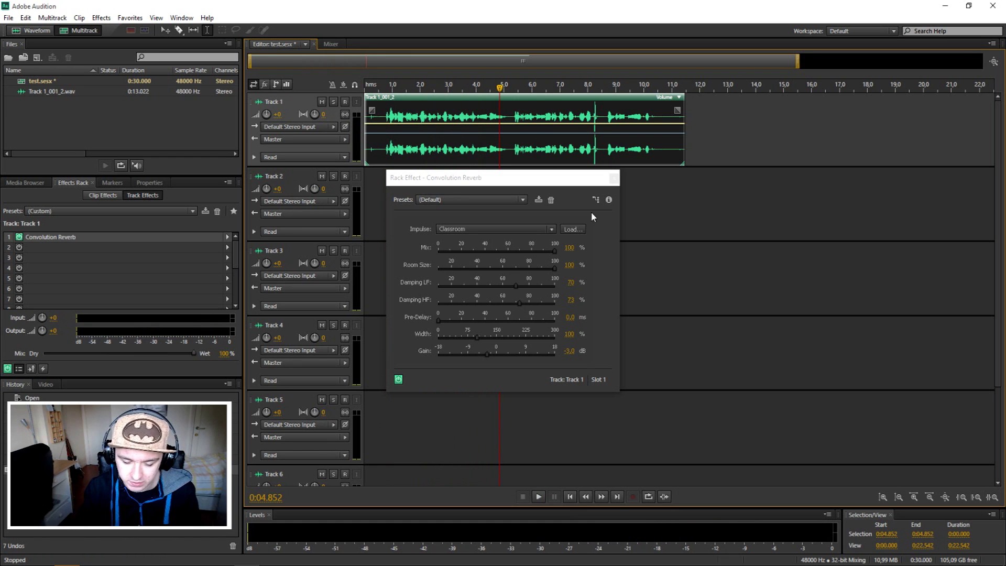
{"action": "left_click", "coordinate": [477, 201]}
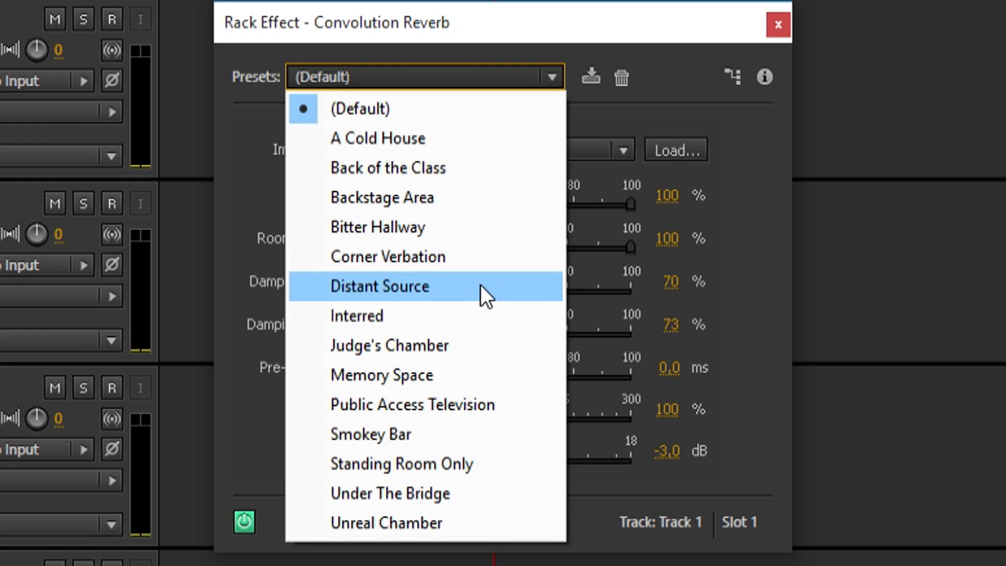
{"action": "left_click", "coordinate": [480, 285]}
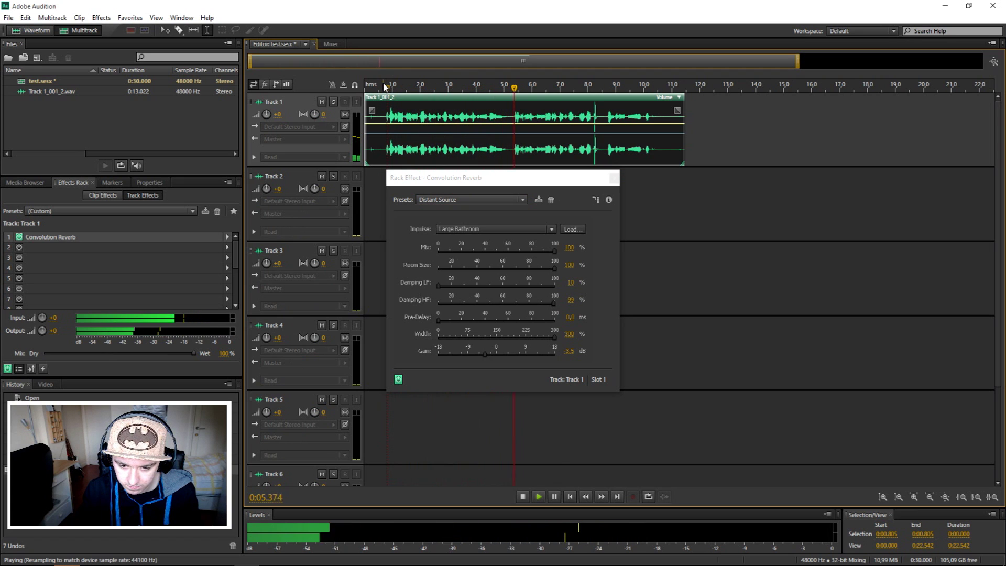
Step: Reset the reverb to the (Default) preset and audition the Empty Livingroom impulse
{"action": "key", "text": "space"}
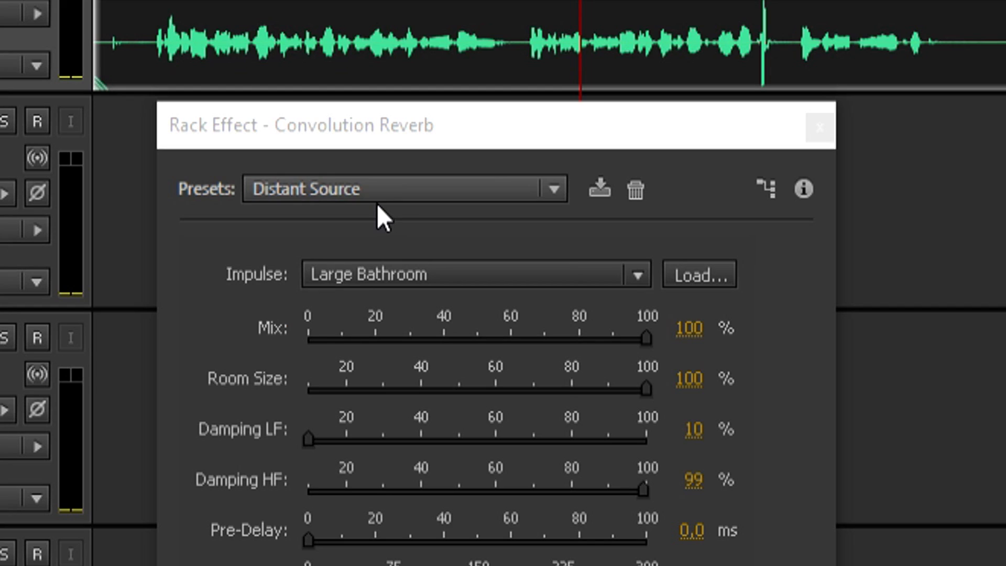
{"action": "left_click", "coordinate": [464, 203]}
{"action": "left_click", "coordinate": [470, 214]}
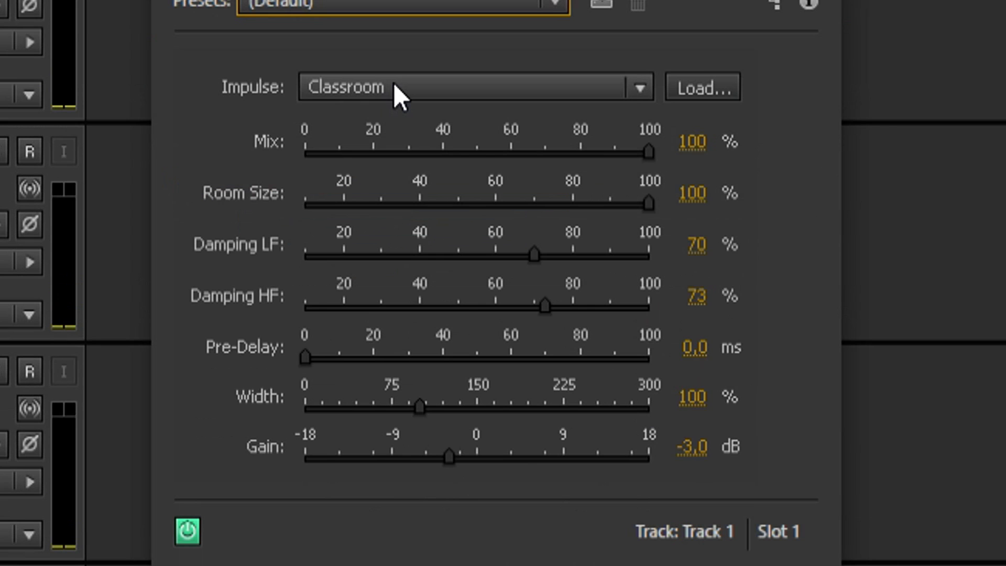
{"action": "left_click", "coordinate": [394, 85]}
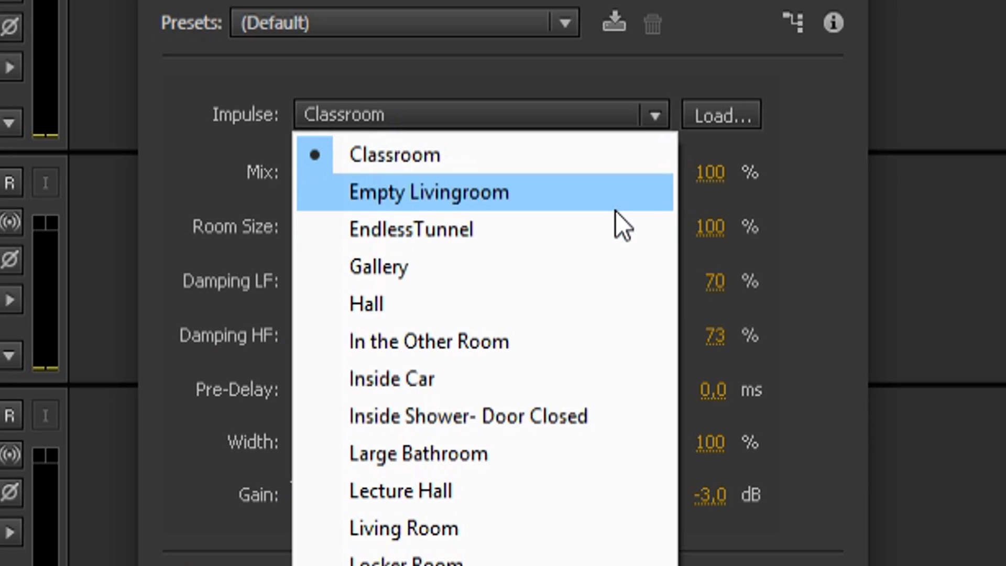
{"action": "left_click", "coordinate": [508, 255]}
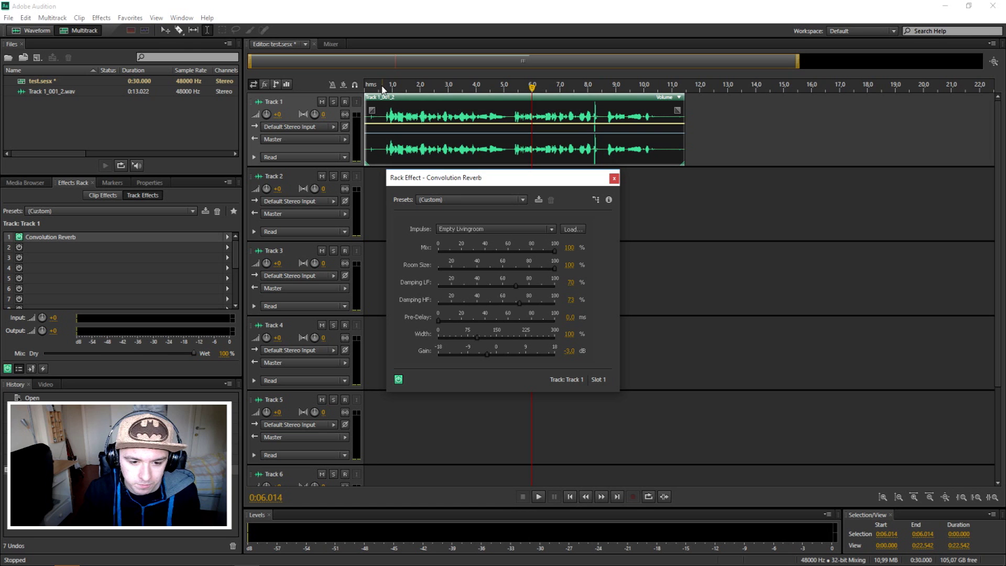
{"action": "left_click", "coordinate": [388, 88]}
{"action": "key", "text": "space"}
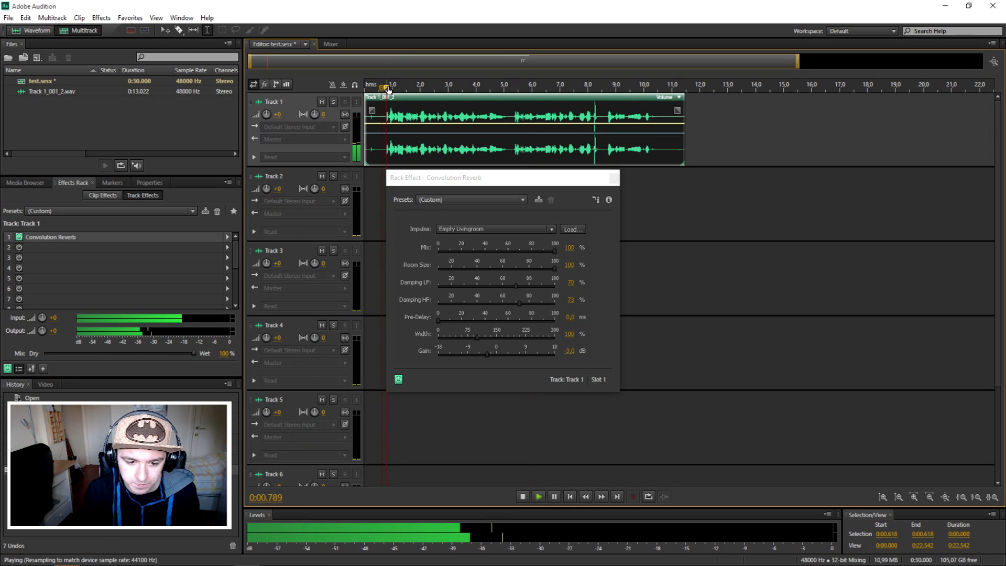
{"action": "key", "text": "space"}
Step: Switch the impulse to EndlessTunnel and play the clip through it
{"action": "left_click", "coordinate": [457, 200]}
{"action": "left_click", "coordinate": [466, 178]}
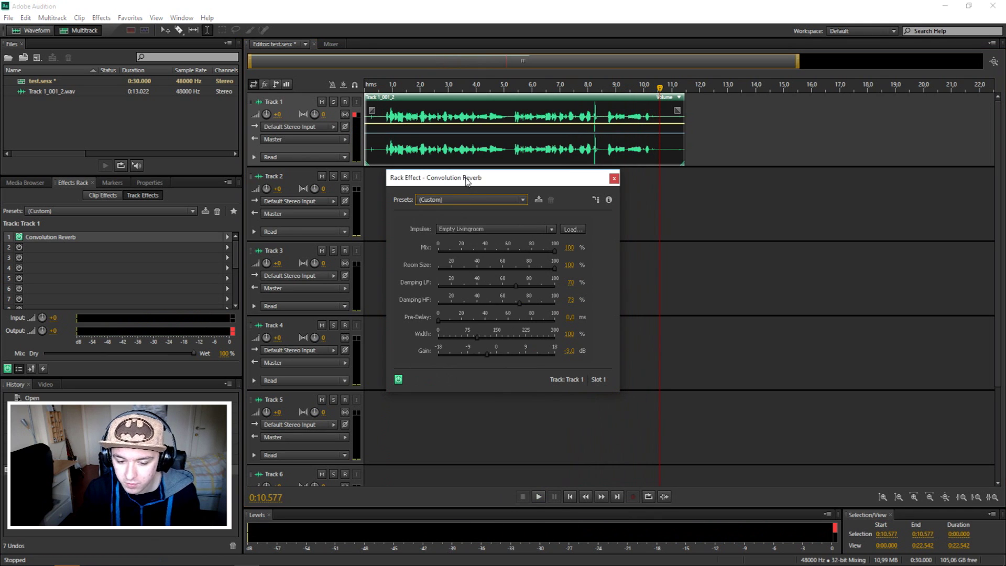
{"action": "left_click", "coordinate": [481, 229]}
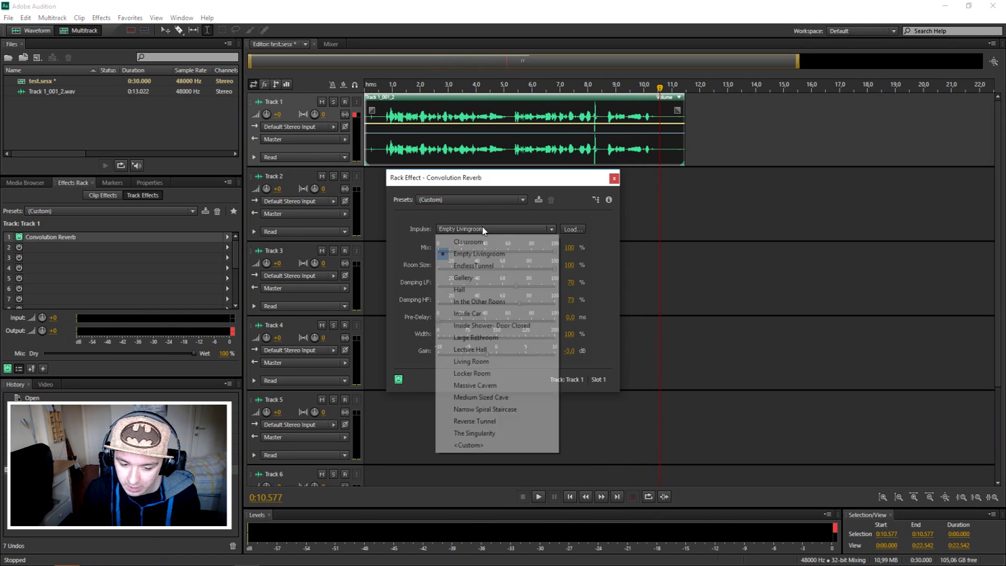
{"action": "left_click", "coordinate": [508, 266]}
{"action": "left_click", "coordinate": [383, 89]}
{"action": "key", "text": "space"}
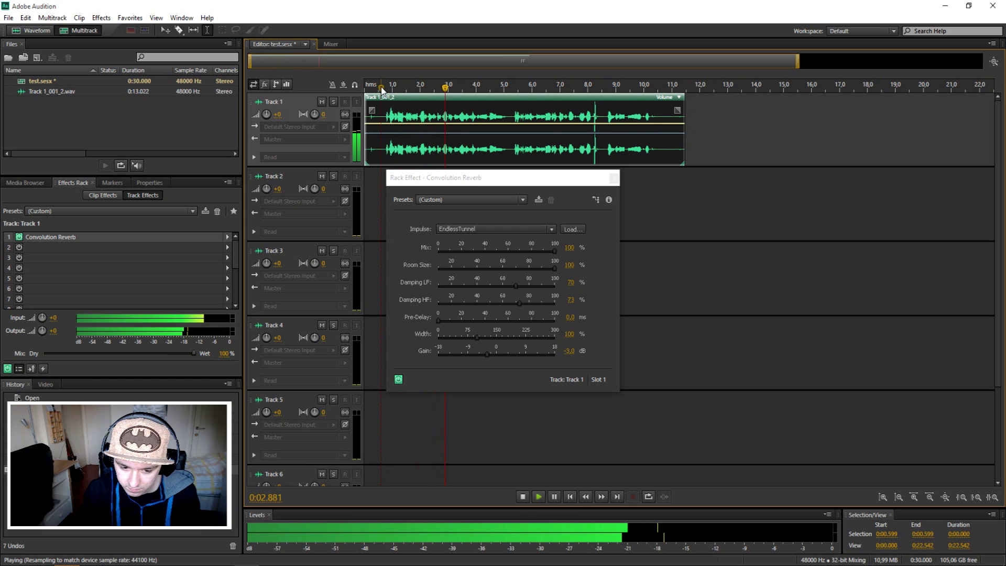
{"action": "key", "text": "space"}
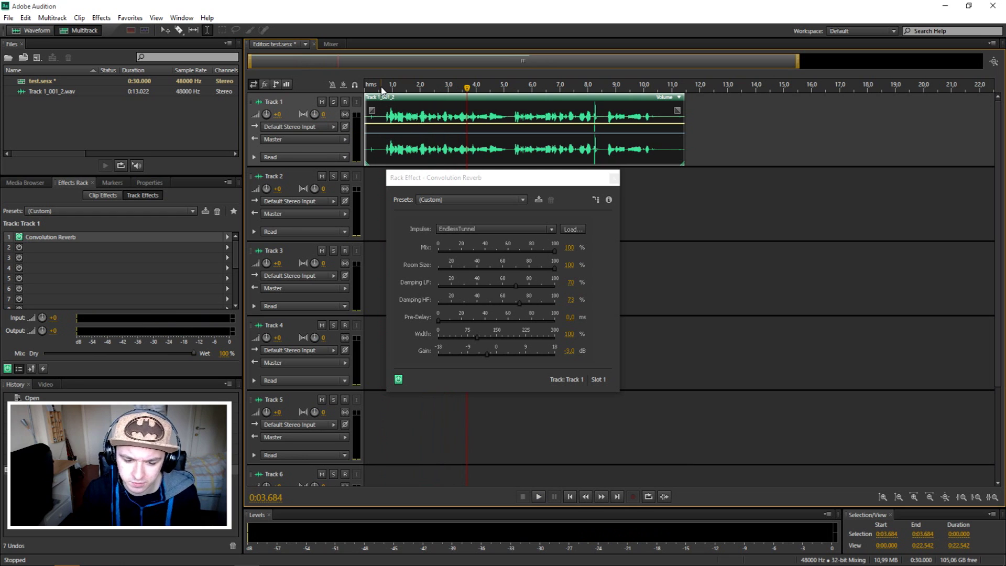
{"action": "left_click", "coordinate": [483, 230]}
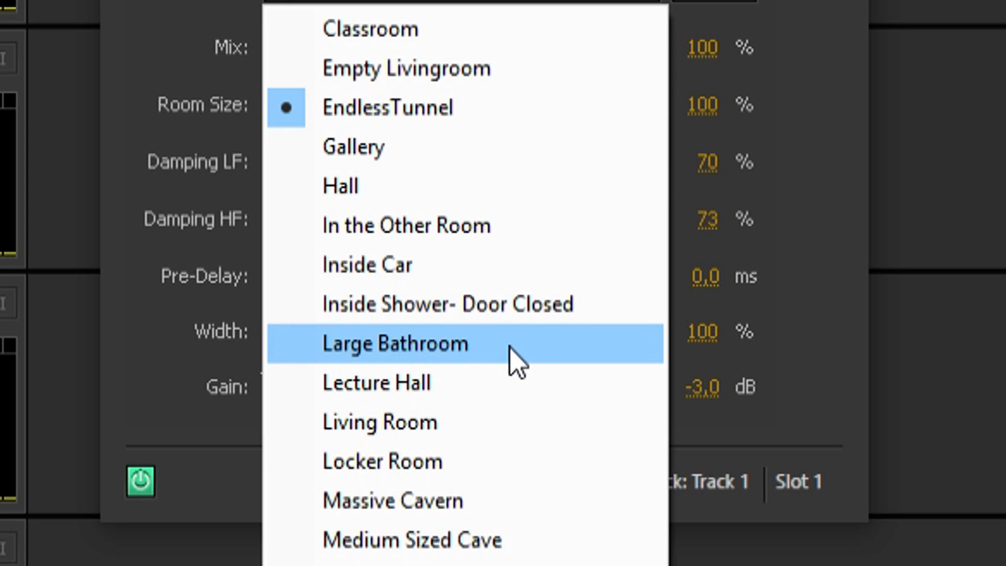
Step: Audition the Large Bathroom impulse on the voice clip
{"action": "left_click", "coordinate": [513, 339]}
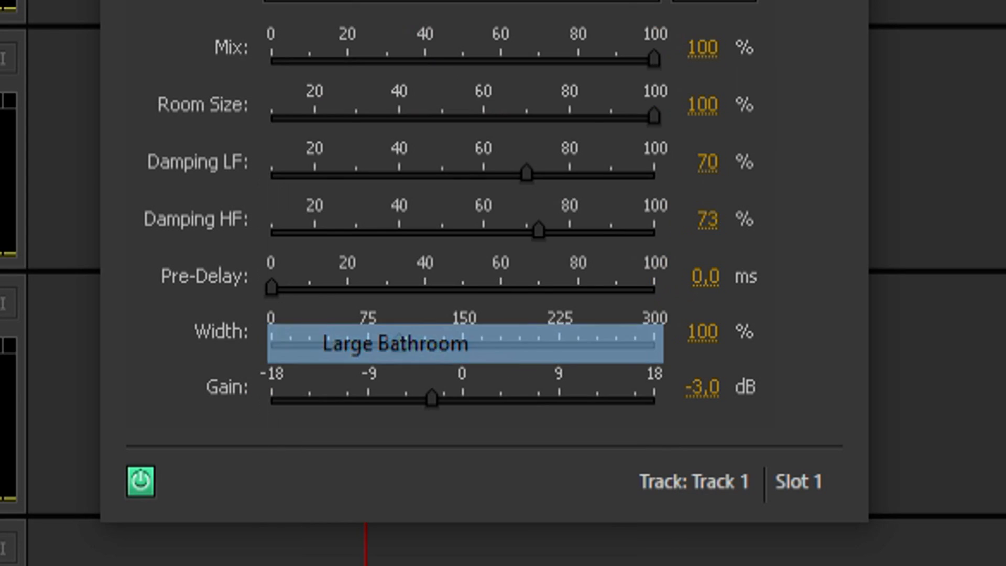
{"action": "left_click", "coordinate": [382, 88]}
{"action": "key", "text": "space"}
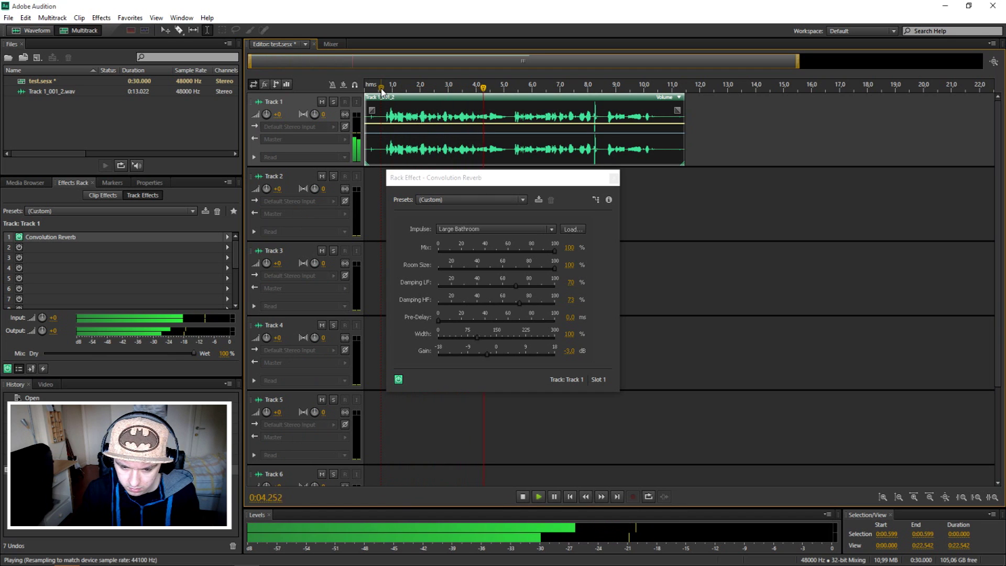
{"action": "key", "text": "space"}
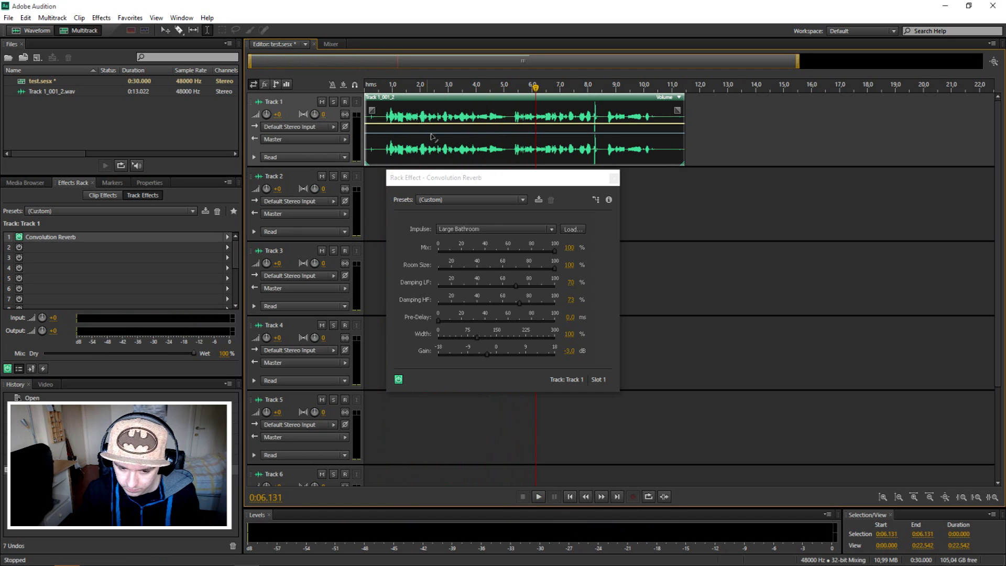
Step: Audition the Medium Sized Cave impulse on the voice clip
{"action": "left_click", "coordinate": [483, 229]}
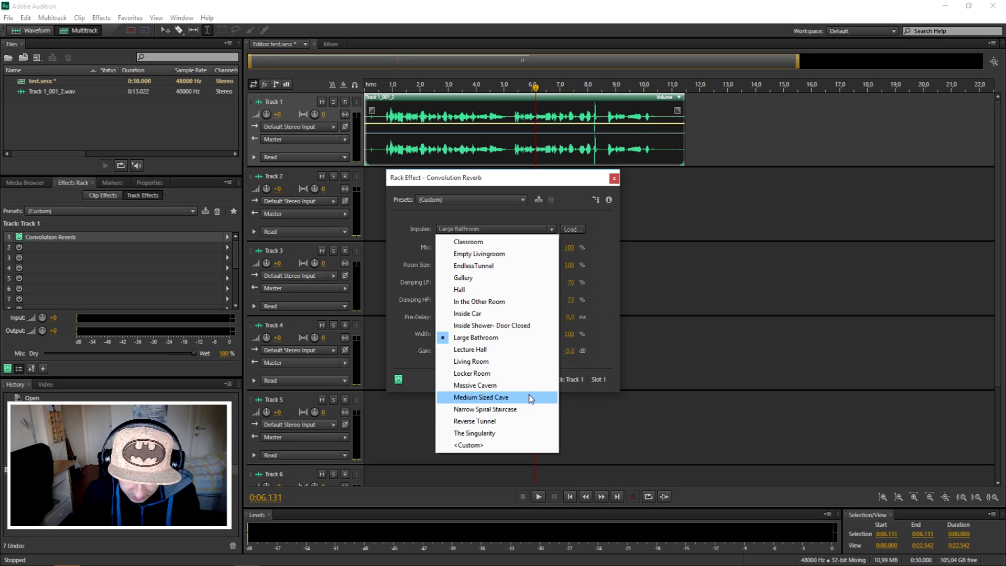
{"action": "left_click", "coordinate": [531, 398]}
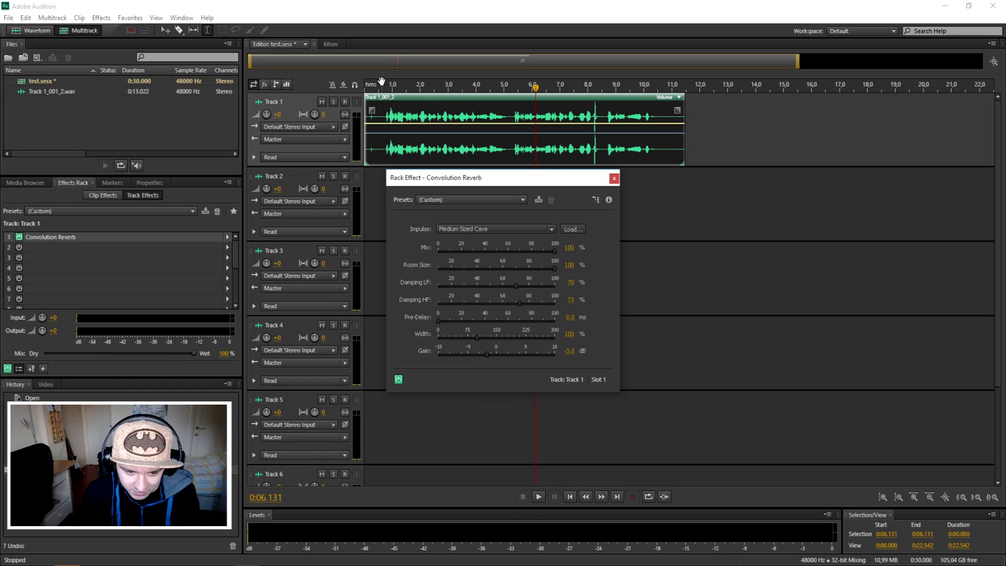
{"action": "left_click", "coordinate": [381, 83]}
{"action": "key", "text": "space"}
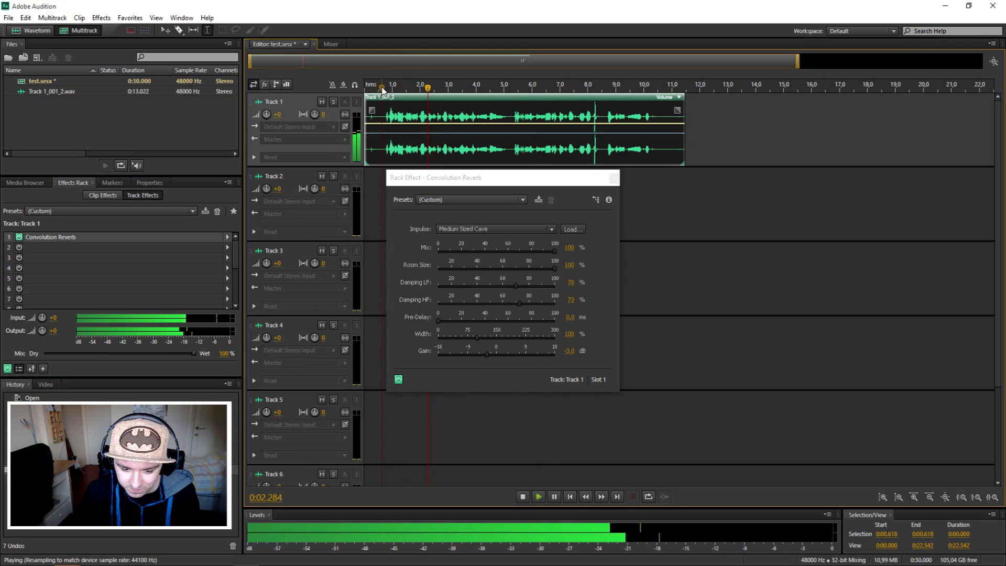
{"action": "key", "text": "space"}
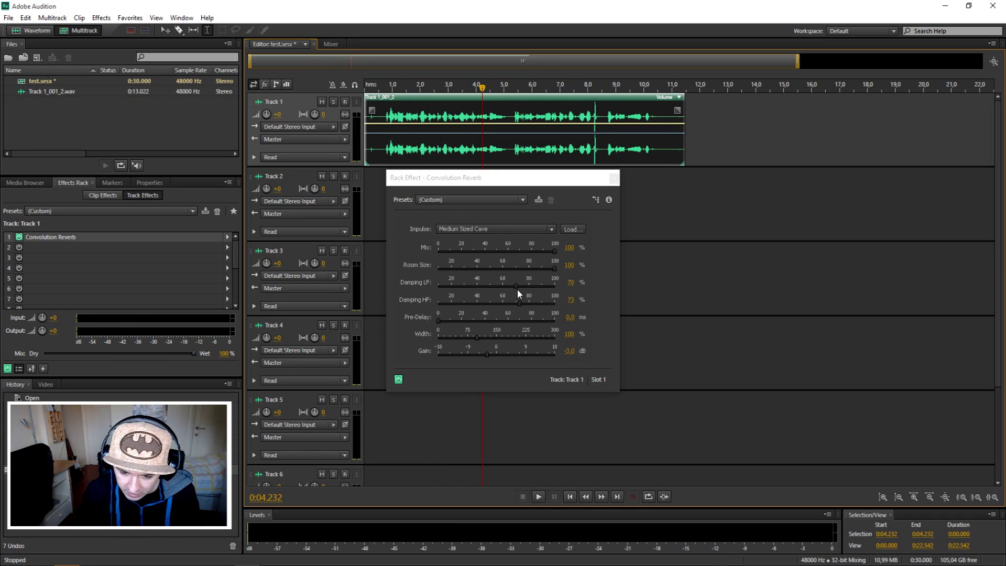
Step: Settle on the Classroom impulse and play the clip through it
{"action": "left_click", "coordinate": [493, 229]}
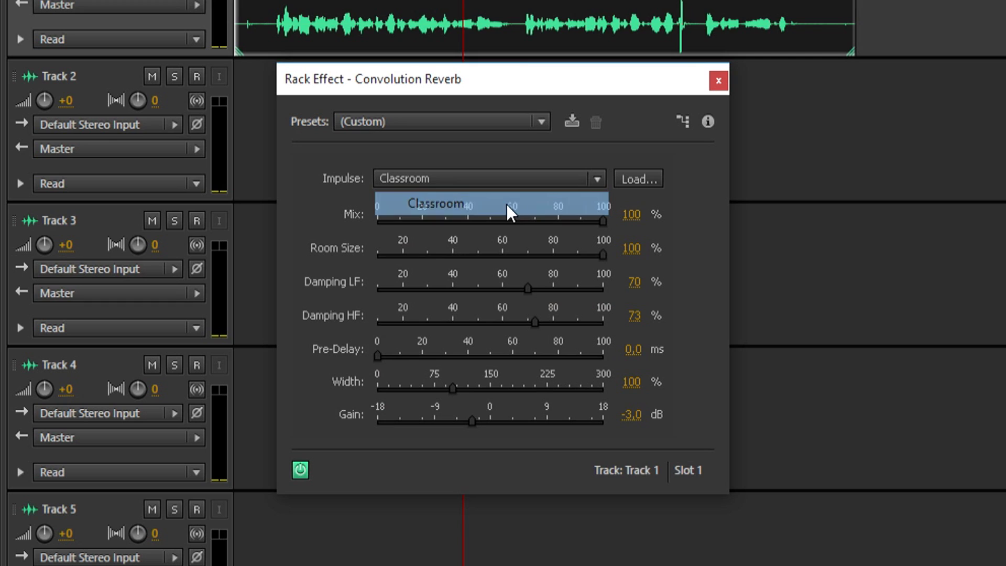
{"action": "left_click", "coordinate": [507, 245]}
{"action": "left_click", "coordinate": [384, 88]}
{"action": "key", "text": "space"}
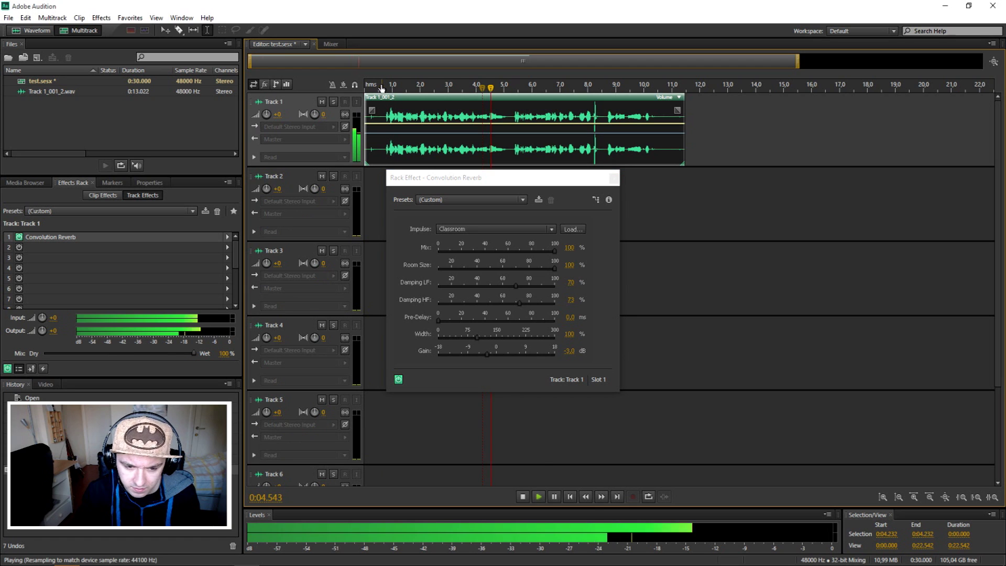
{"action": "key", "text": "space"}
{"action": "key", "text": "space"}
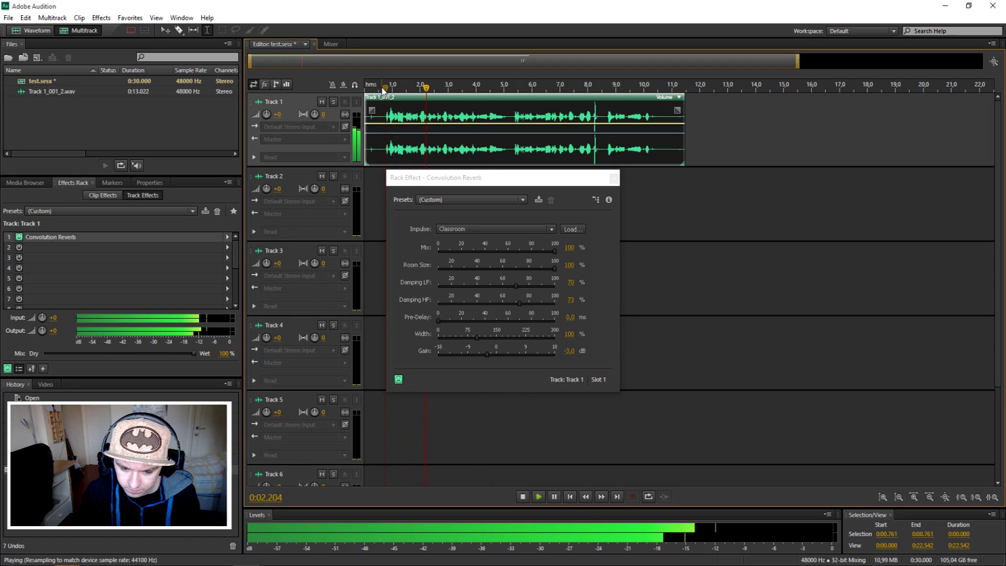
{"action": "key", "text": "space"}
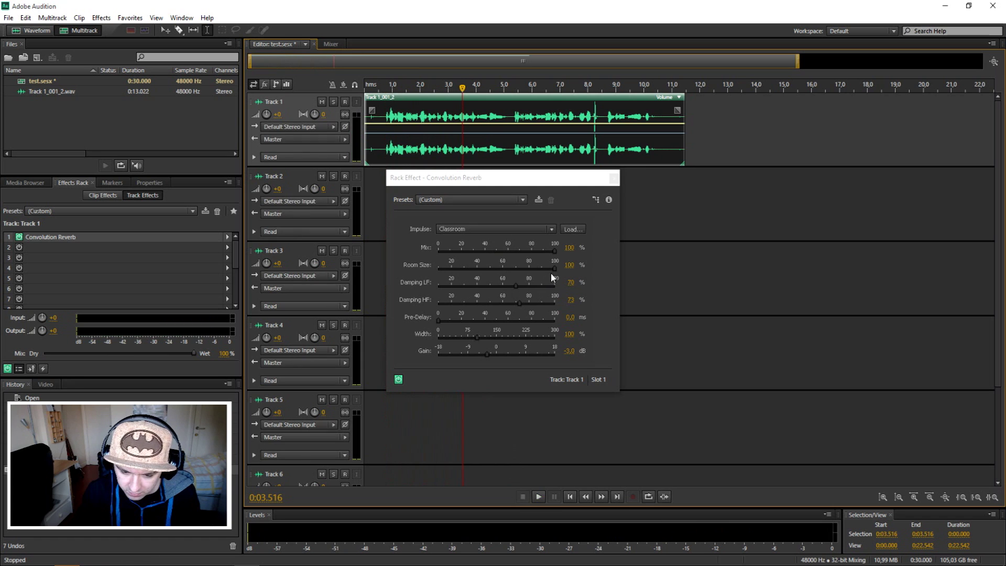
Step: Shrink room size to 24% and raise pre-delay to 80.6 ms, previewing the result
{"action": "left_click_drag", "start_coordinate": [553, 268], "coordinate": [456, 270]}
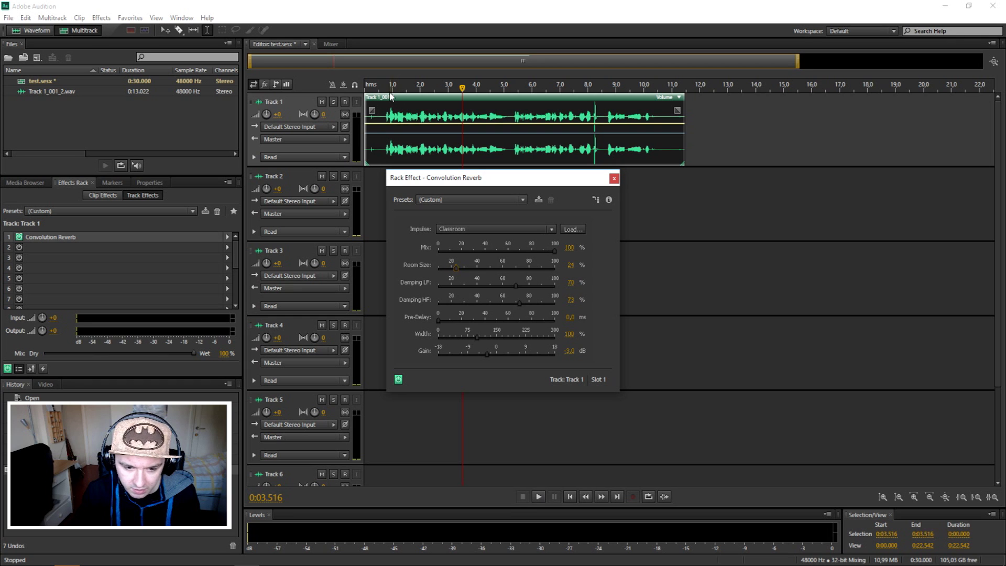
{"action": "left_click", "coordinate": [412, 92]}
{"action": "key", "text": "space"}
{"action": "key", "text": "space"}
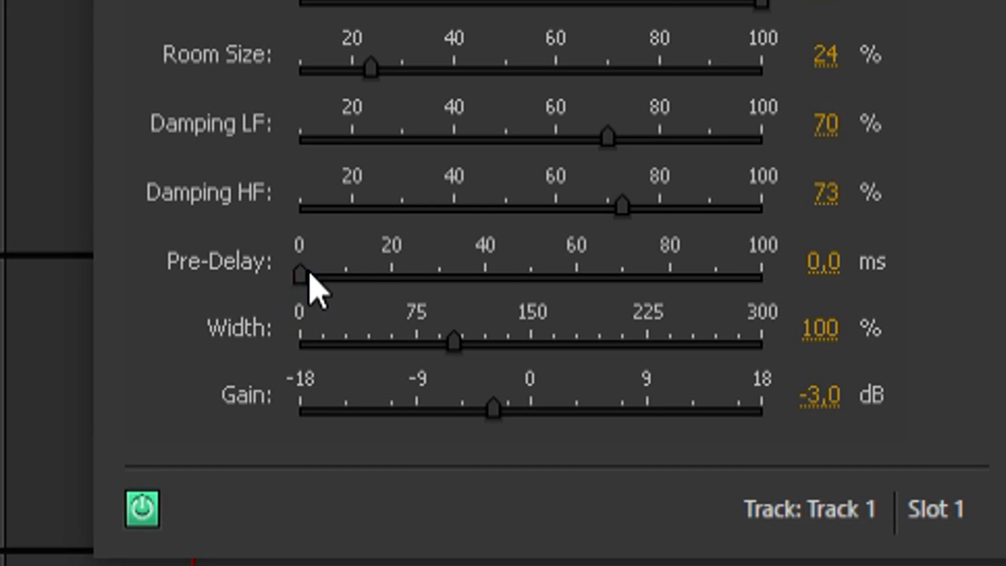
{"action": "left_click_drag", "start_coordinate": [440, 319], "coordinate": [511, 325]}
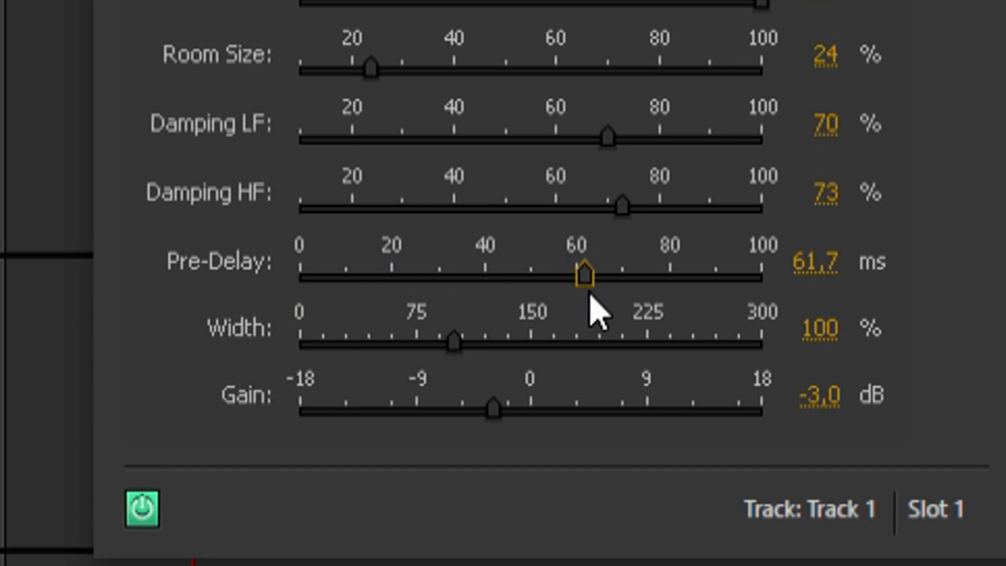
{"action": "left_click_drag", "start_coordinate": [591, 296], "coordinate": [672, 297]}
{"action": "key", "text": "space"}
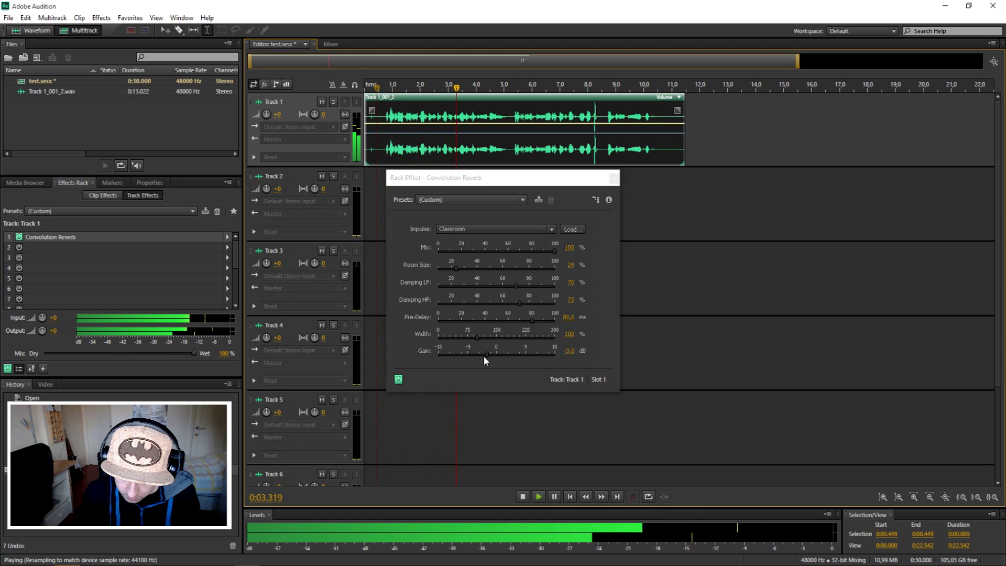
Step: Set reverb gain to -7.8 dB and enlarge room size to 76%, then replay
{"action": "left_click_drag", "start_coordinate": [485, 357], "coordinate": [540, 355]}
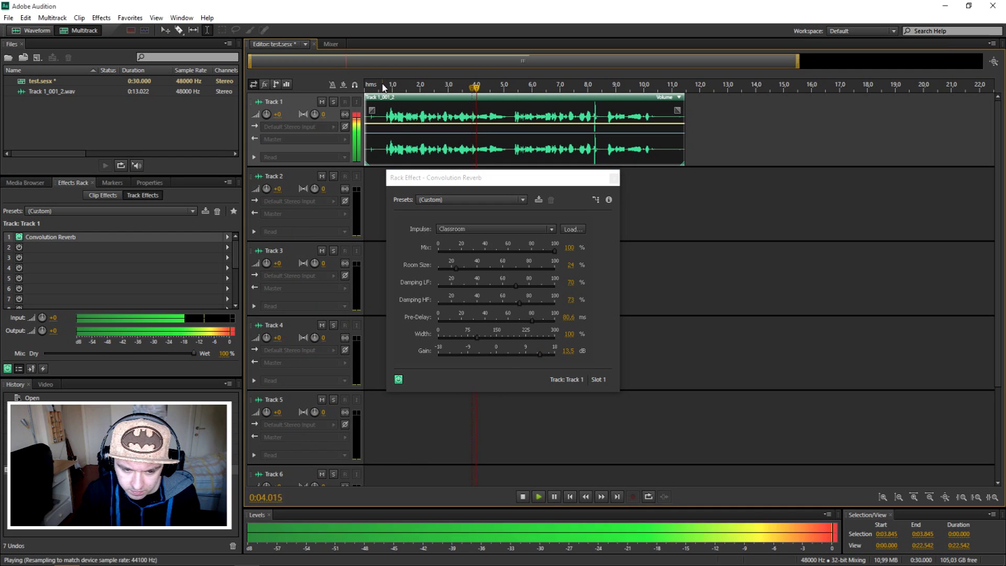
{"action": "left_click_drag", "start_coordinate": [591, 454], "coordinate": [399, 456]}
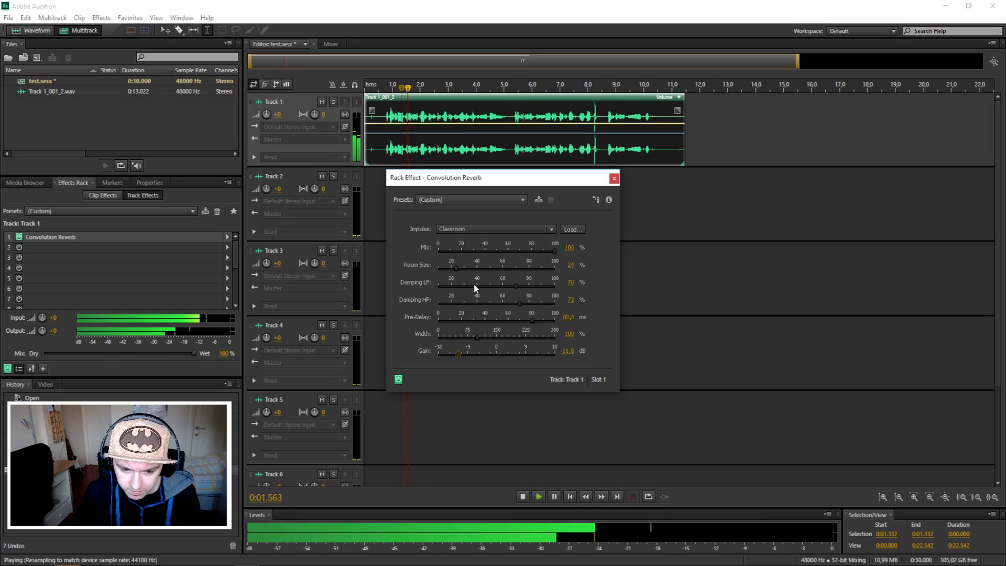
{"action": "left_click_drag", "start_coordinate": [458, 354], "coordinate": [471, 356]}
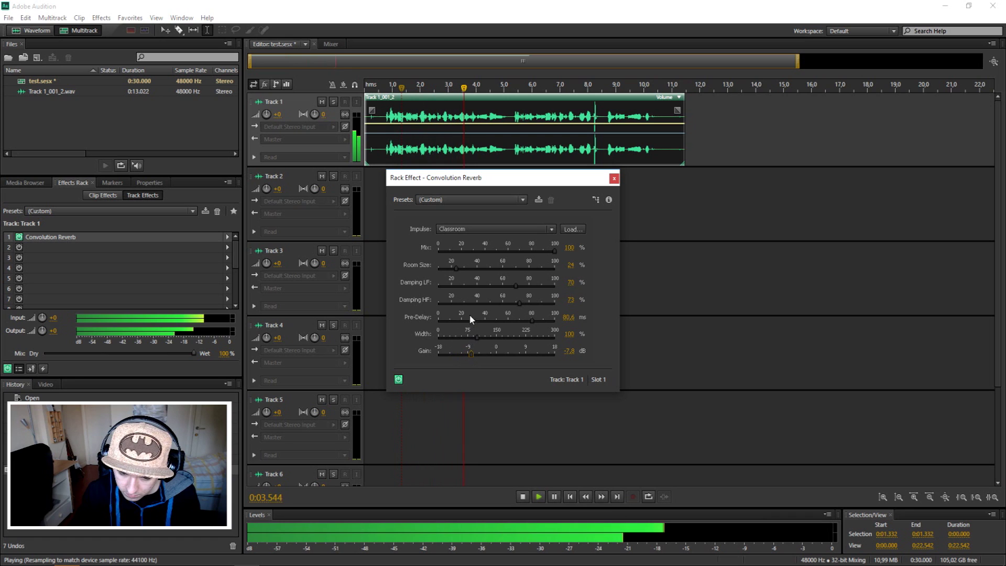
{"action": "key", "text": "space"}
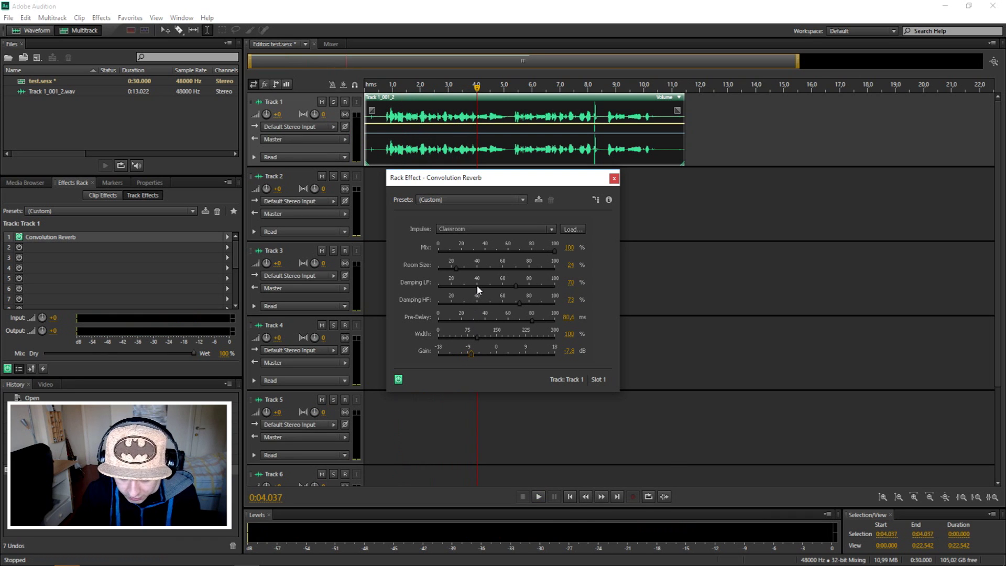
{"action": "left_click_drag", "start_coordinate": [459, 269], "coordinate": [523, 271]}
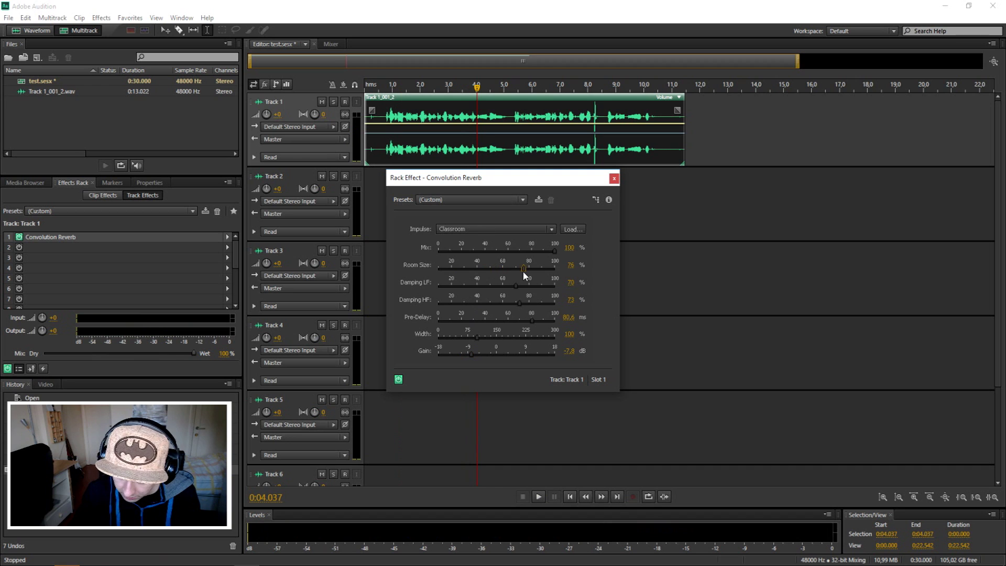
{"action": "left_click", "coordinate": [385, 96]}
{"action": "key", "text": "space"}
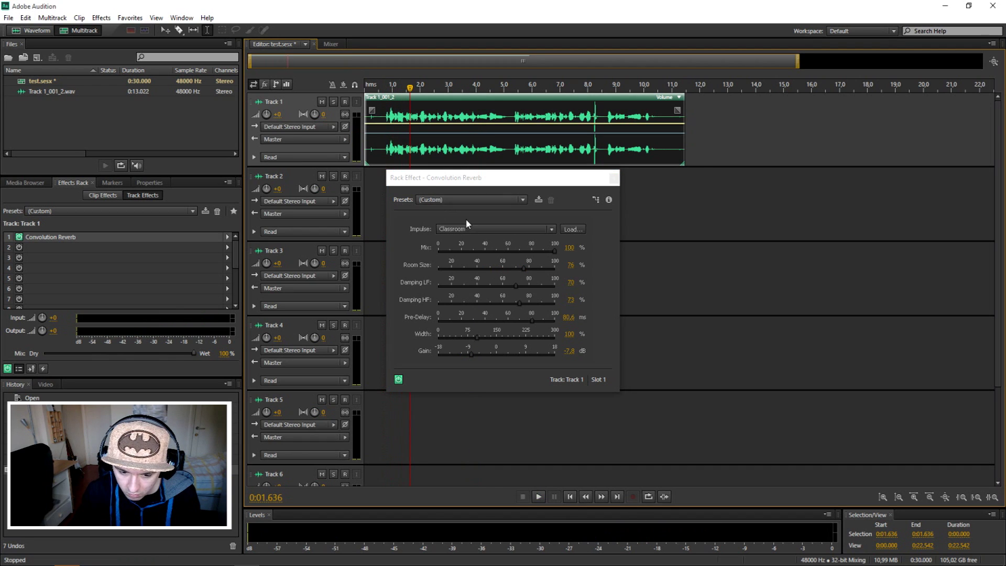
Step: Switch the reverb impulse to Inside Car and play the clip through it
{"action": "key", "text": "space"}
{"action": "left_click", "coordinate": [465, 229]}
{"action": "left_click", "coordinate": [495, 313]}
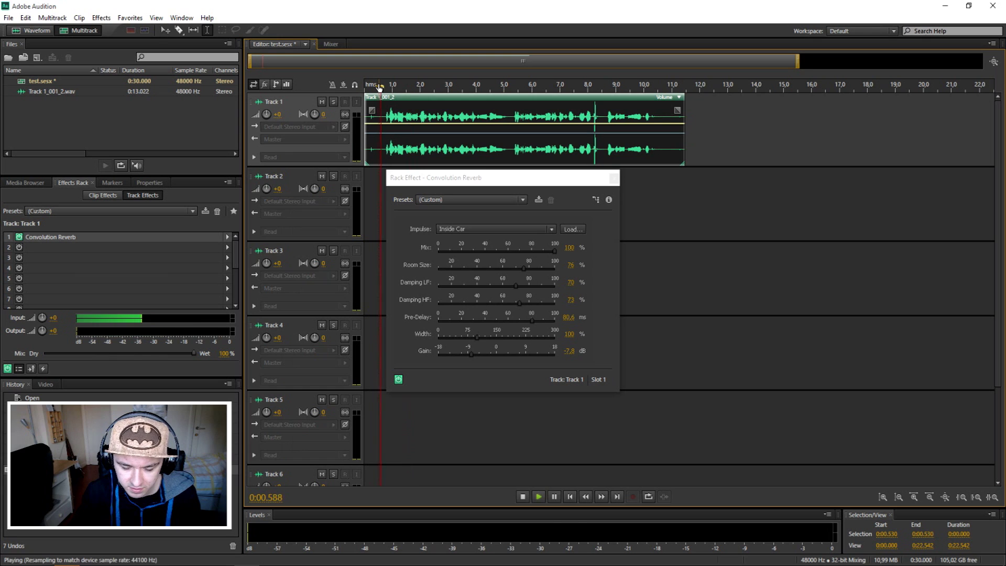
{"action": "key", "text": "space"}
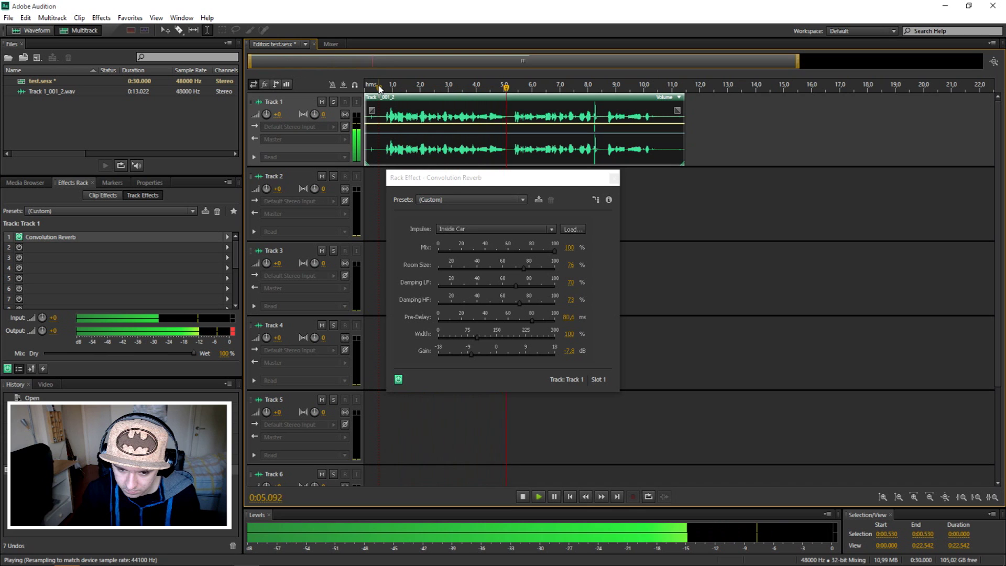
{"action": "key", "text": "space"}
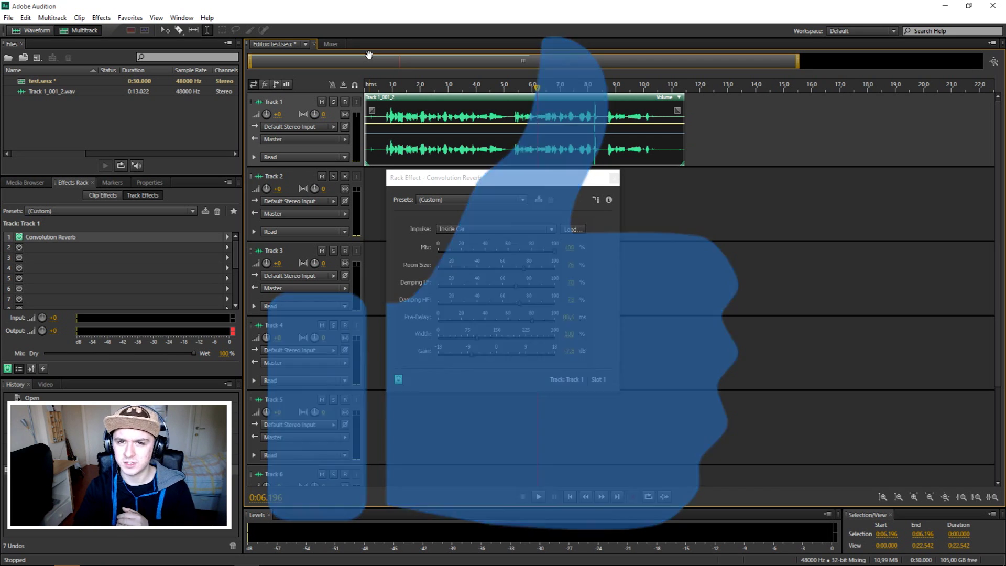
Step: Undo the Convolution Reverb addition with Ctrl+Z, leaving Track 1 without effects
{"action": "key", "text": "ctrl+z"}
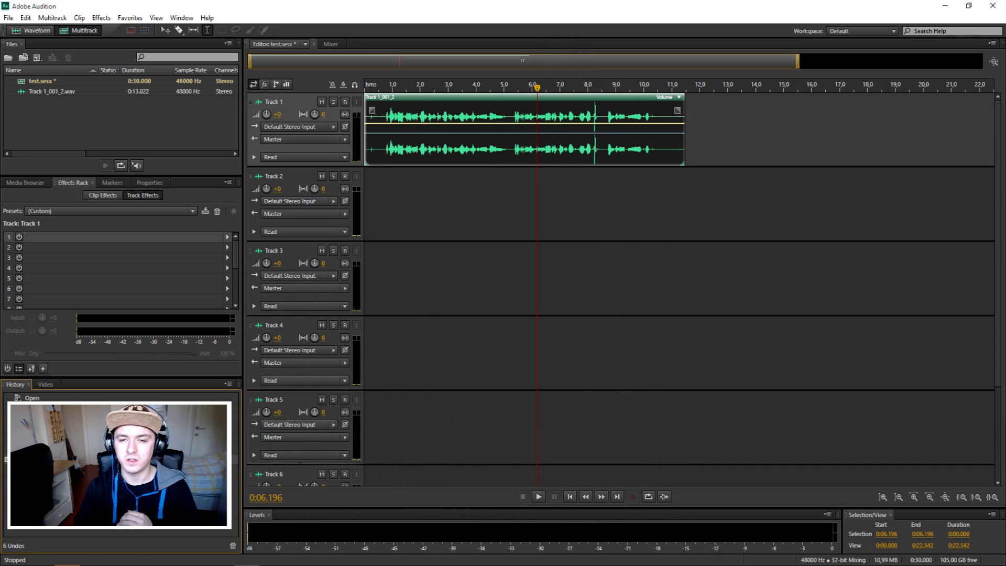